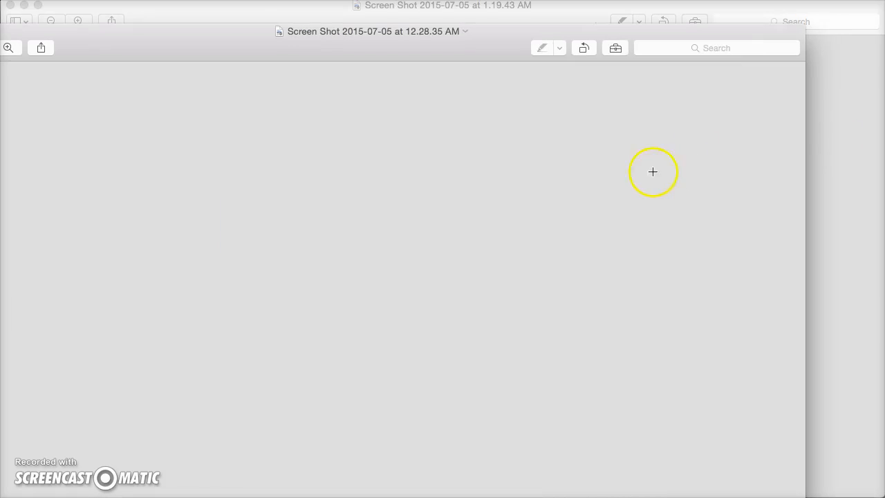
Step: Copy the left foot from the Empoleon picture with a Smart Lasso selection and paste it on the lower left of the blank canvas
left_click_drag(231, 43, 302, 18)
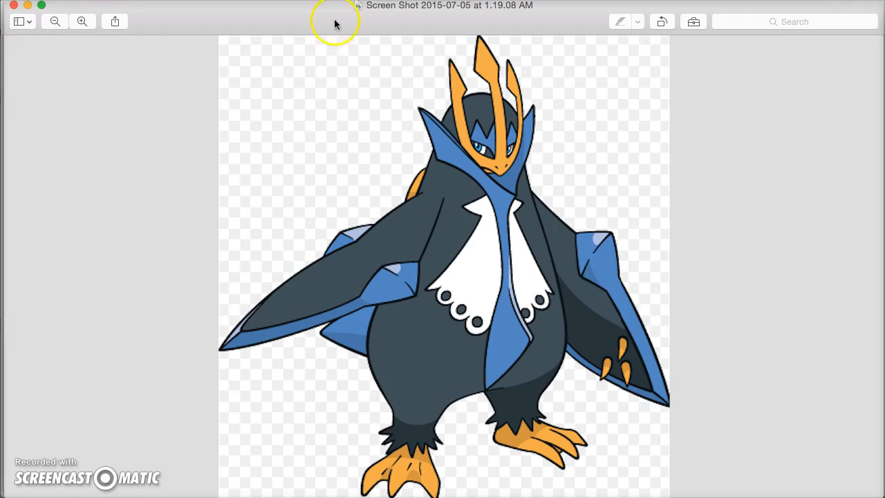
left_click(694, 21)
left_click(28, 46)
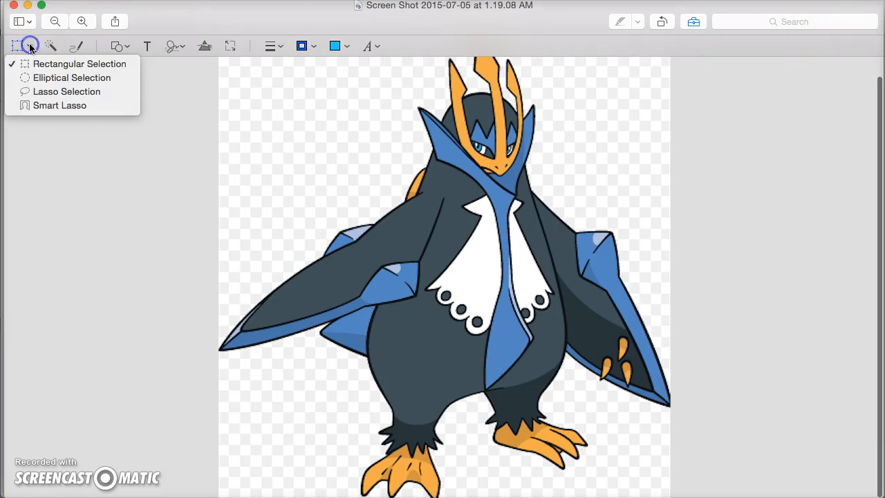
left_click(29, 103)
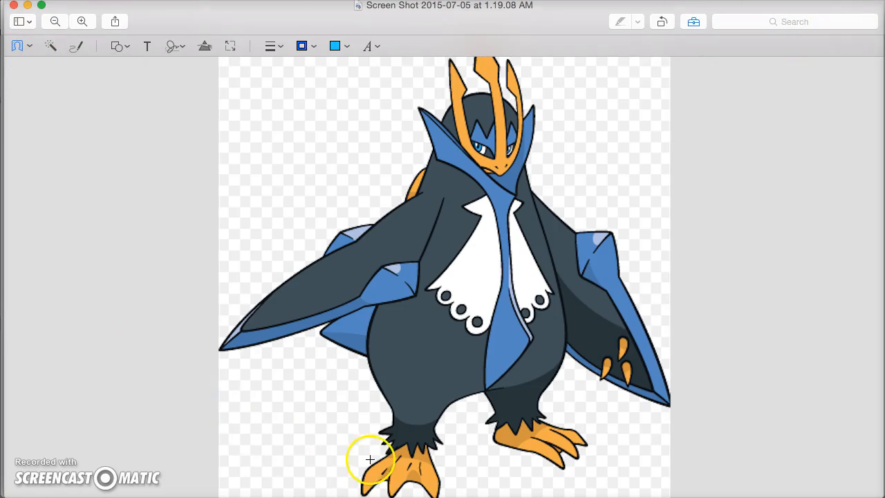
mouse_move(390, 456)
left_mouse_down()
mouse_move(404, 448)
mouse_move(427, 453)
mouse_move(435, 492)
mouse_move(360, 492)
mouse_move(395, 450)
left_mouse_up()
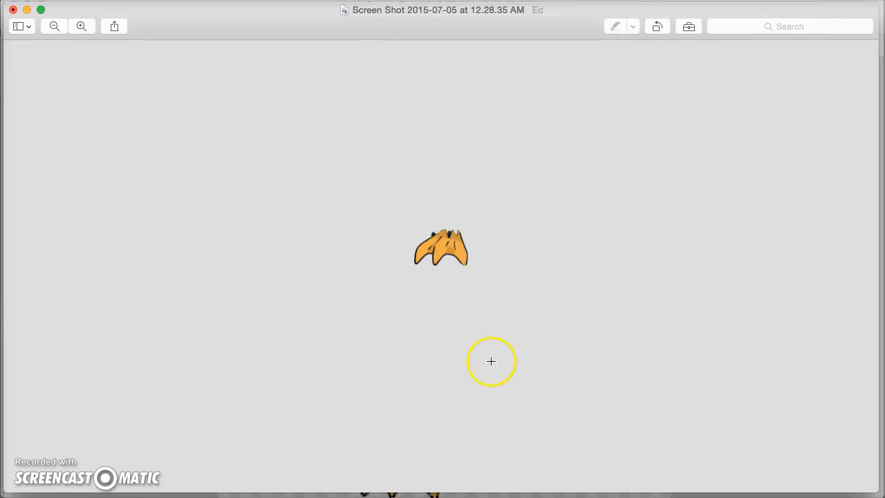
left_click_drag(439, 247, 358, 396)
left_click(480, 332)
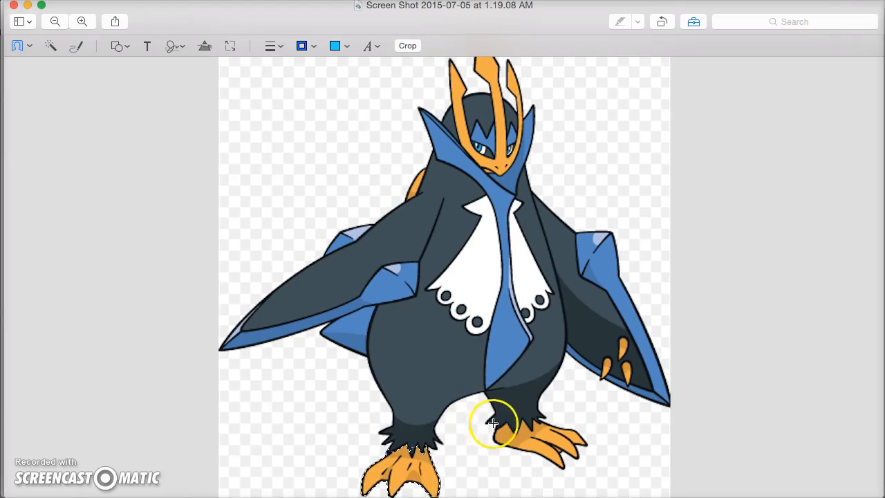
Step: Outline Empoleon's other foot and paste it on the blank canvas to the right of the first foot
mouse_move(504, 428)
left_mouse_down()
mouse_move(555, 422)
mouse_move(591, 446)
mouse_move(579, 463)
mouse_move(562, 453)
mouse_move(566, 469)
mouse_move(498, 448)
mouse_move(492, 423)
mouse_move(499, 436)
left_mouse_up()
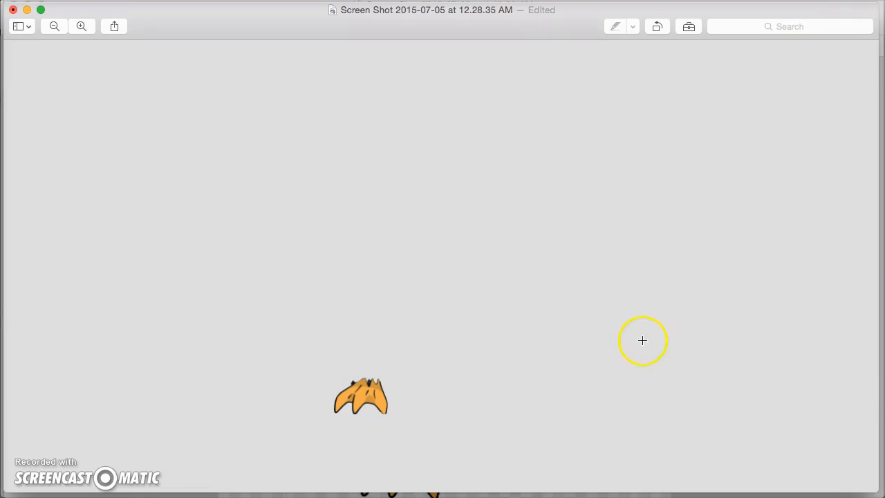
key("super+v")
left_click_drag(447, 247, 564, 391)
left_click(539, 330)
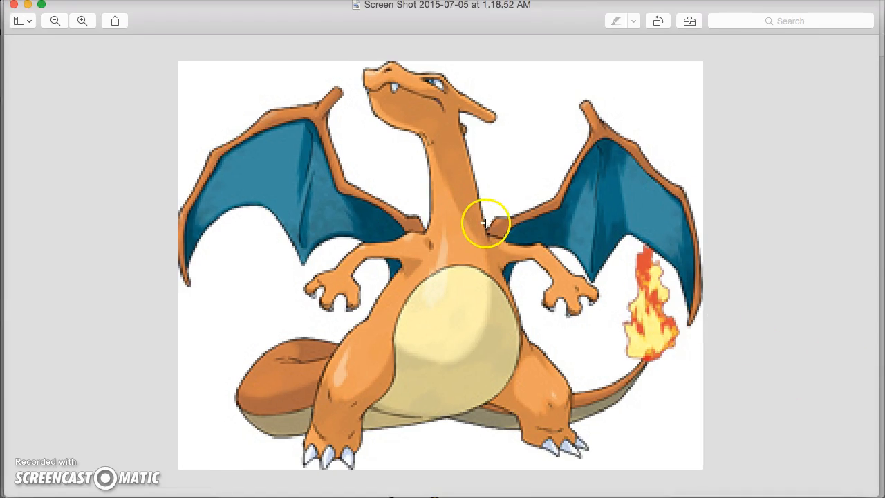
Step: In the Charizard picture, outline the right wing with the Smart Lasso
left_click_drag(493, 218, 498, 212)
left_click(526, 170)
left_click(689, 22)
left_click(31, 44)
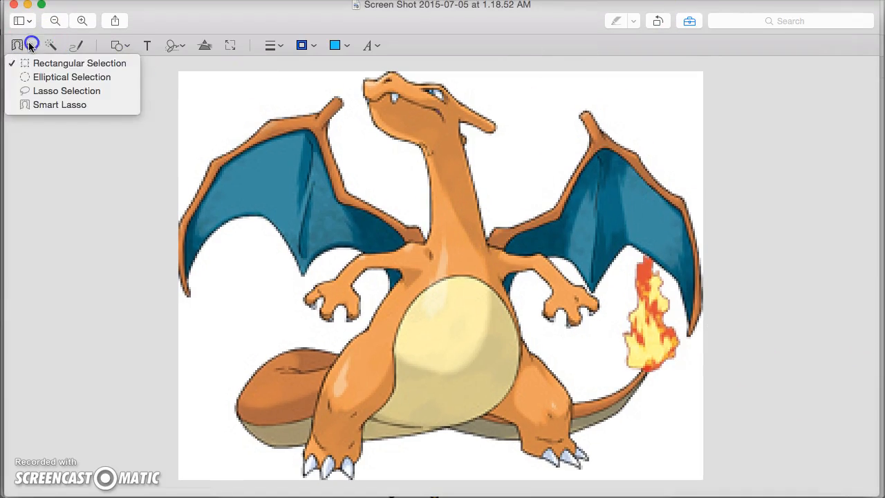
left_click(39, 107)
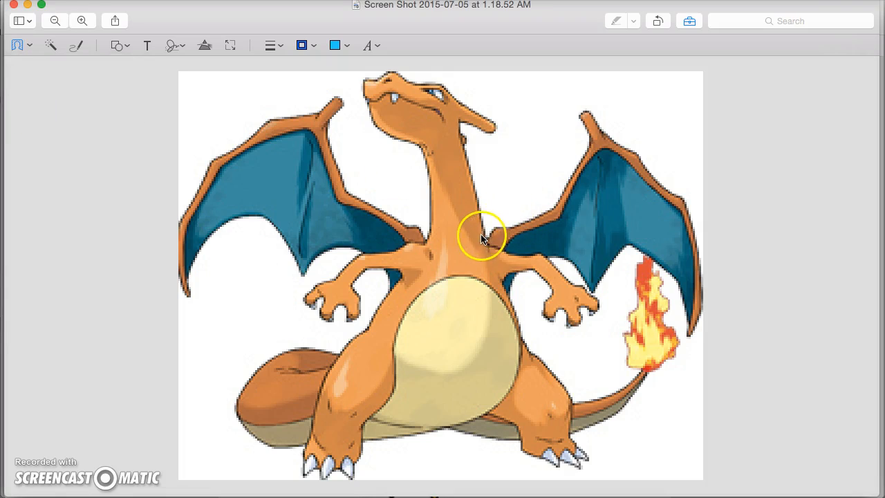
mouse_move(488, 234)
left_mouse_down()
mouse_move(556, 205)
mouse_move(572, 179)
mouse_move(581, 111)
mouse_move(687, 205)
mouse_move(693, 334)
mouse_move(673, 271)
mouse_move(626, 253)
mouse_move(588, 291)
mouse_move(571, 266)
mouse_move(539, 259)
mouse_move(521, 263)
mouse_move(507, 284)
mouse_move(488, 239)
left_mouse_up()
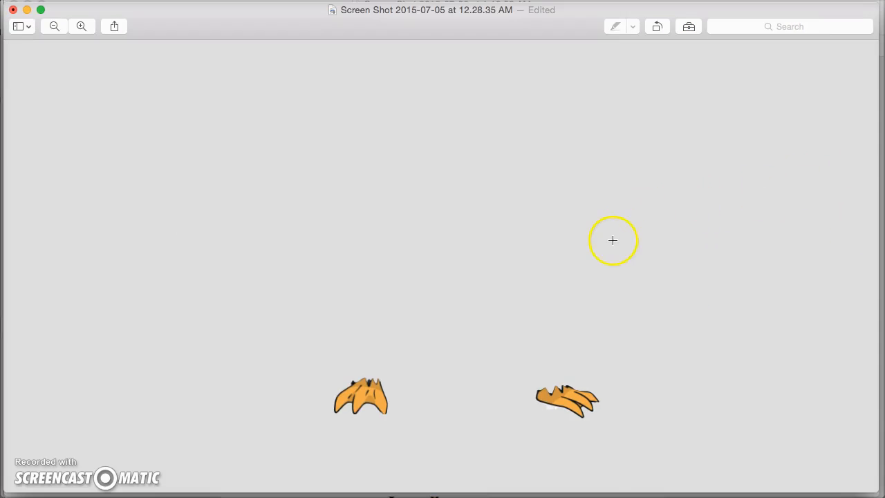
Step: Paste the right wing on the canvas, enlarge it, and place it above the right foot
key("super+v")
left_click_drag(463, 253, 605, 208)
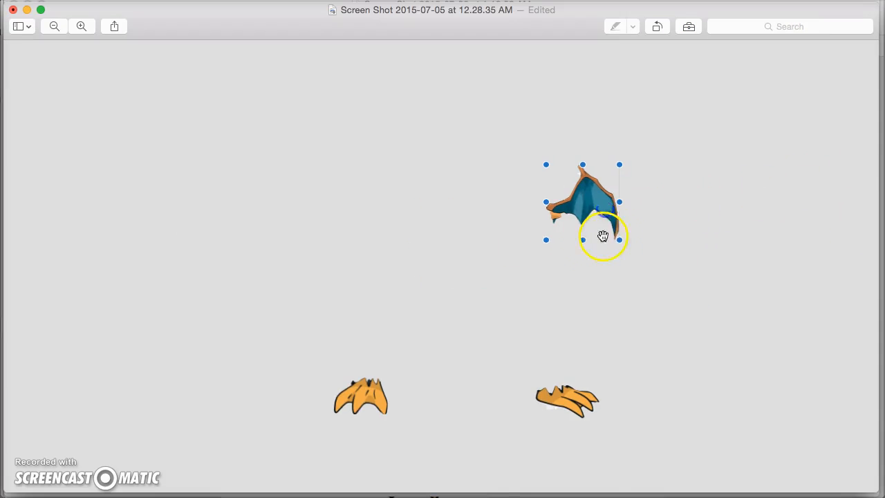
left_click_drag(619, 240, 730, 353)
left_click_drag(675, 277, 659, 240)
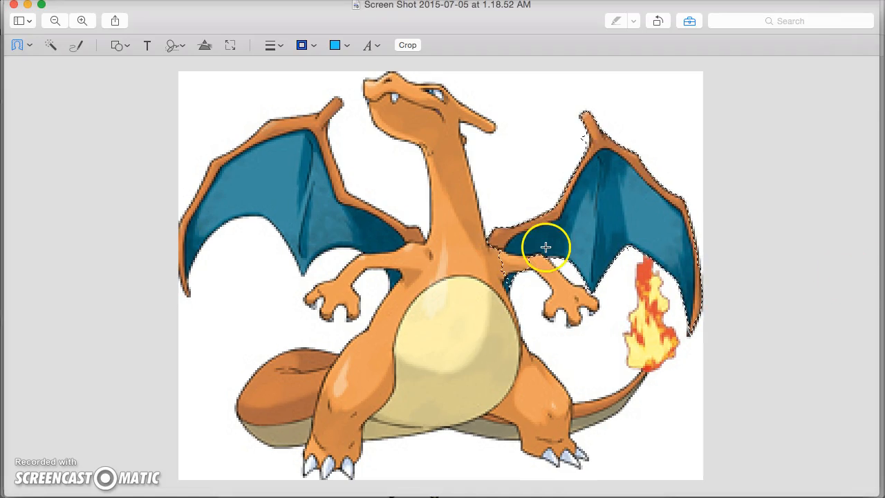
Step: Copy Charizard's left wing with a Smart Lasso selection and paste it enlarged on the canvas, opposite the right wing
left_click(233, 283)
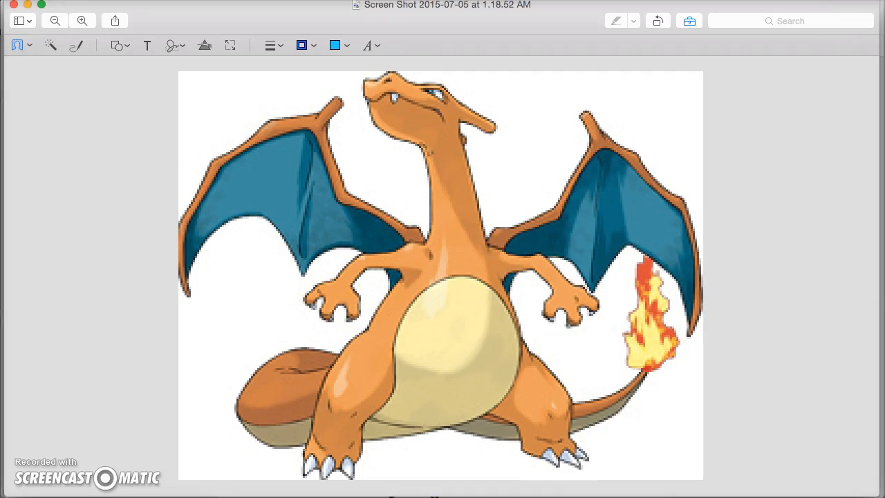
mouse_move(177, 223)
left_mouse_down()
mouse_move(209, 162)
mouse_move(233, 143)
mouse_move(334, 99)
mouse_move(338, 160)
mouse_move(358, 189)
mouse_move(421, 237)
mouse_move(385, 284)
mouse_move(355, 255)
mouse_move(316, 260)
mouse_move(261, 223)
mouse_move(229, 224)
mouse_move(203, 249)
mouse_move(189, 289)
mouse_move(179, 203)
left_mouse_up()
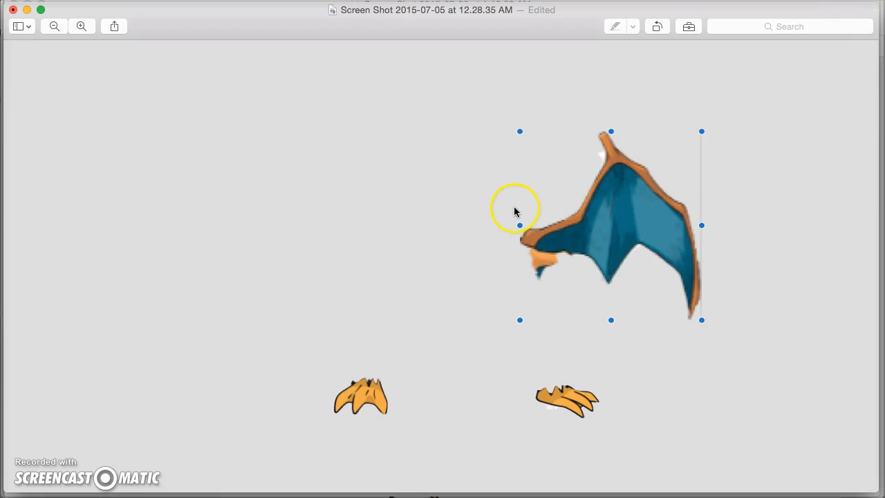
key("super+v")
left_click_drag(451, 245, 266, 206)
left_click_drag(225, 232, 175, 278)
left_click_drag(201, 242, 288, 226)
left_click_drag(227, 277, 117, 277)
left_click(116, 277)
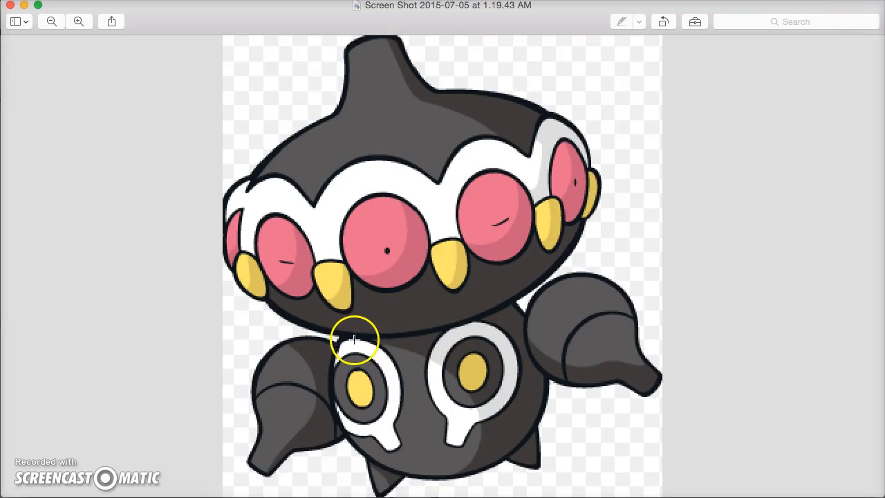
Step: In the Claydol picture, outline the lower body without head and arms using the Smart Lasso, and copy it
left_click_drag(339, 337, 382, 337)
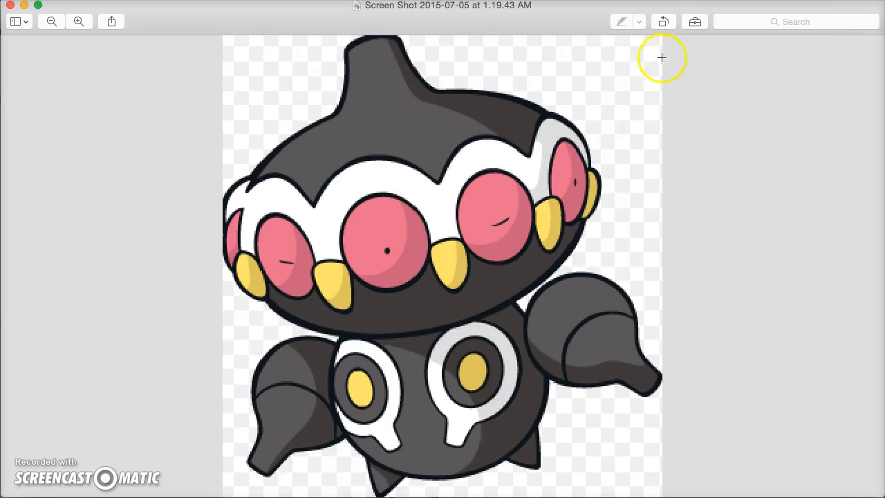
left_click(695, 22)
left_click(28, 47)
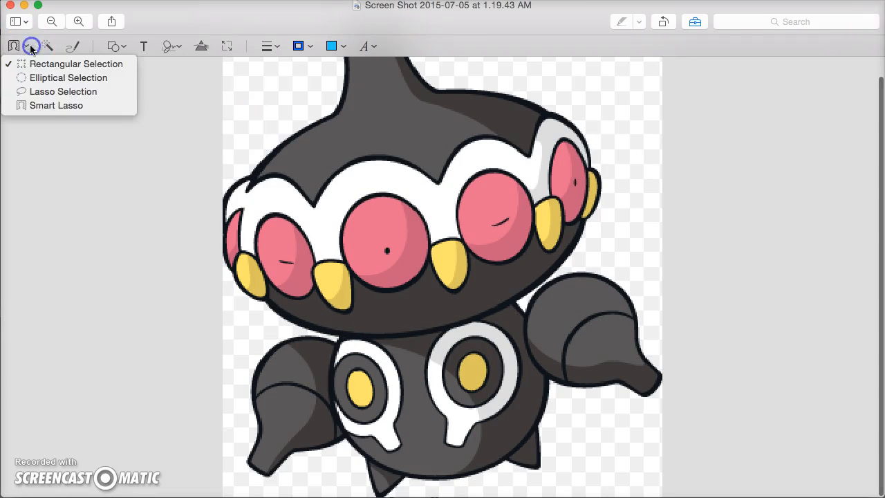
left_click(29, 104)
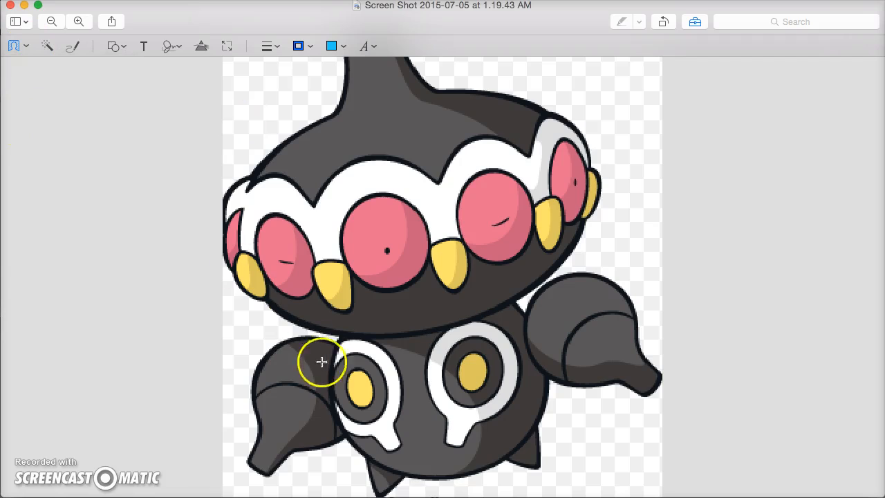
left_click_drag(340, 333, 391, 333)
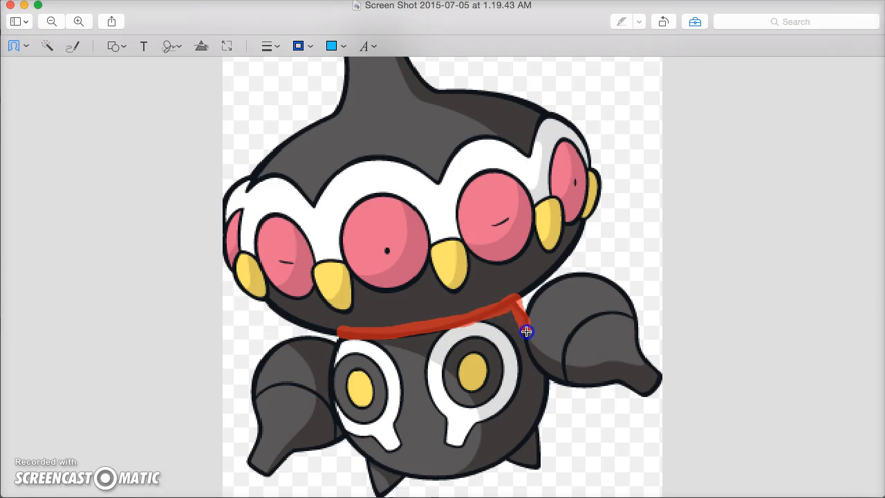
left_click_drag(539, 408, 533, 436)
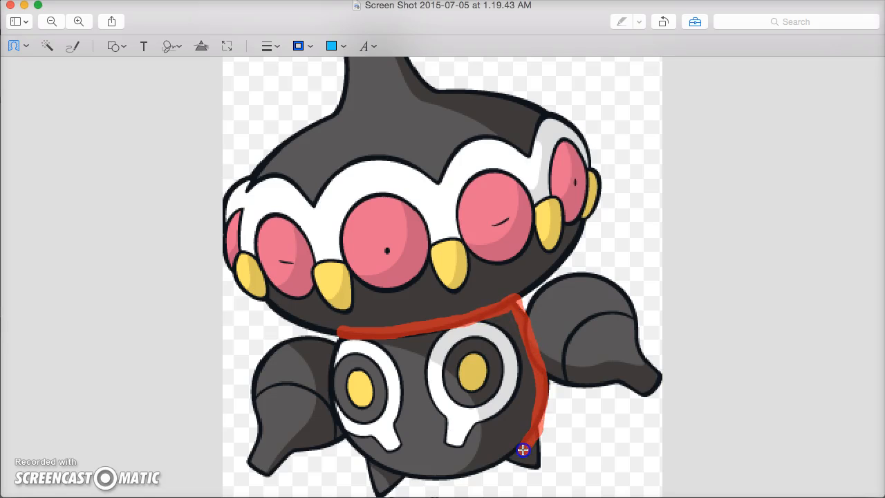
mouse_move(508, 465)
left_mouse_down()
mouse_move(419, 477)
mouse_move(372, 469)
mouse_move(355, 449)
mouse_move(334, 365)
mouse_move(339, 335)
left_mouse_up()
key("super+c")
Step: Paste the body on the canvas, enlarged between the wings and above the feet, and nudge the left wing against it
key("super+grave")
key("super+v")
left_click(477, 272)
left_click_drag(493, 292, 564, 363)
left_click_drag(499, 343, 466, 355)
left_click(585, 262)
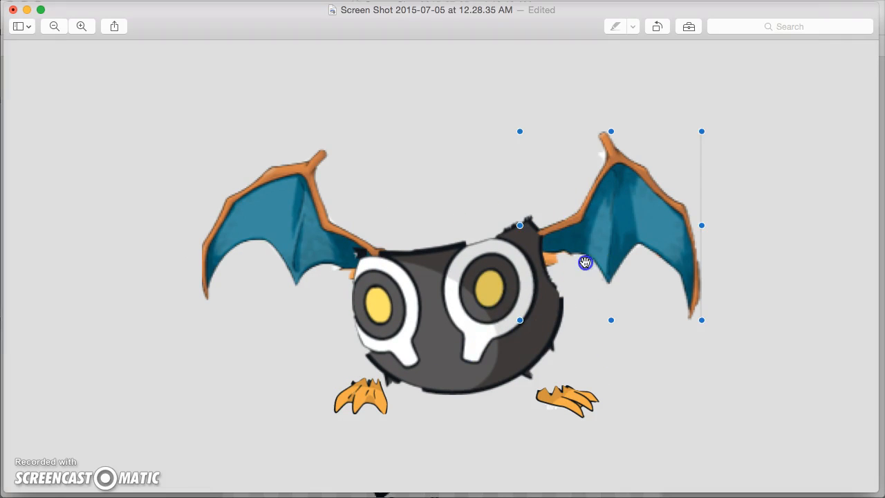
left_click_drag(298, 253, 294, 259)
Step: Enlarge both feet and position them directly under the body
left_click(560, 401)
left_click_drag(534, 385, 499, 365)
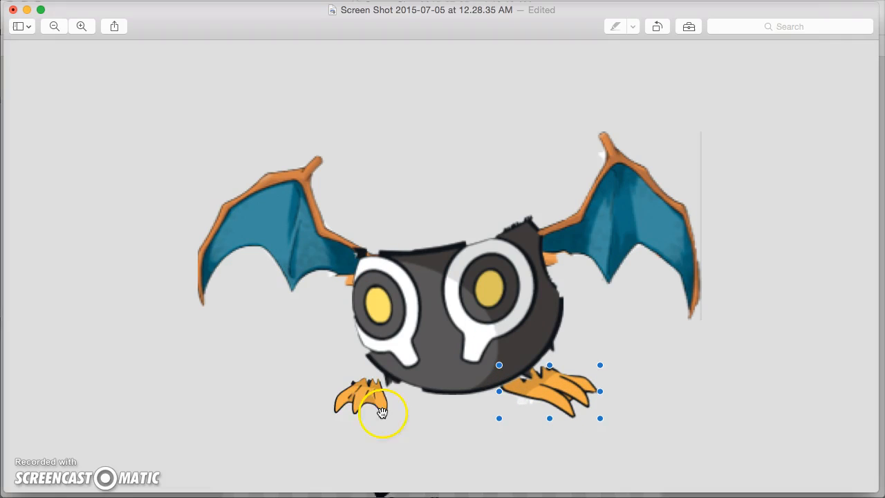
left_click(382, 413)
left_click_drag(385, 381, 420, 376)
left_click_drag(368, 397, 382, 406)
left_click_drag(574, 400, 565, 392)
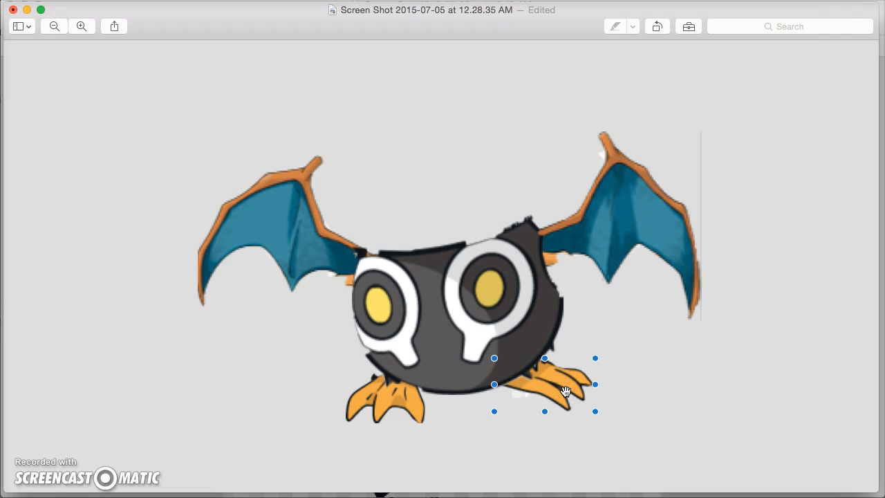
left_click(755, 378)
Step: Move the body down slightly and enlarge both wings, keeping them attached at the body's sides
mouse_move(562, 392)
left_mouse_down()
mouse_move(572, 389)
mouse_move(562, 395)
left_mouse_up()
left_click_drag(622, 245, 627, 235)
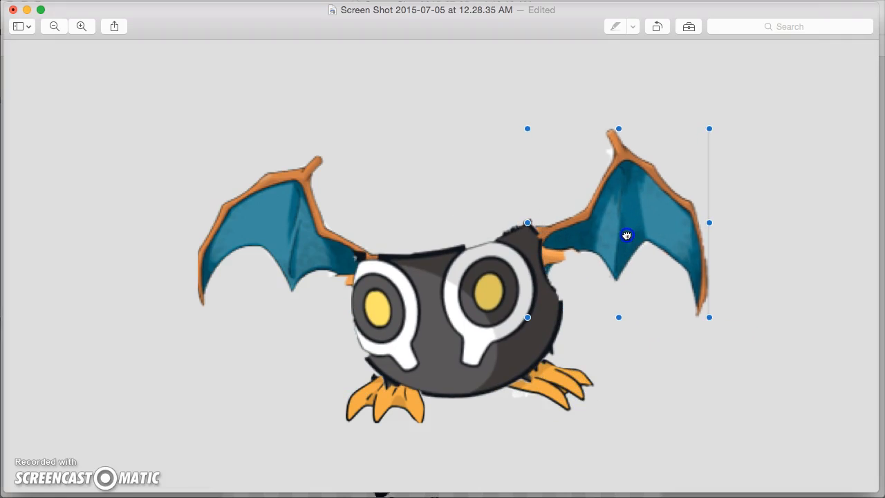
left_click_drag(709, 127, 716, 122)
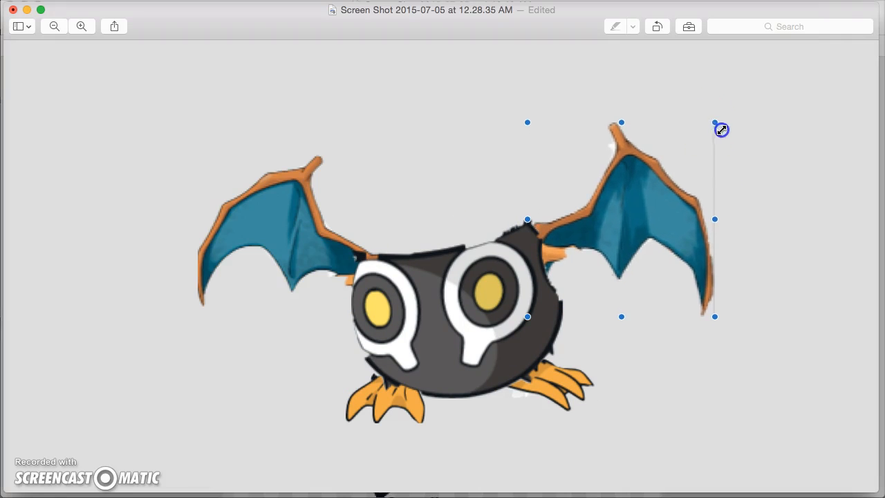
left_click(784, 186)
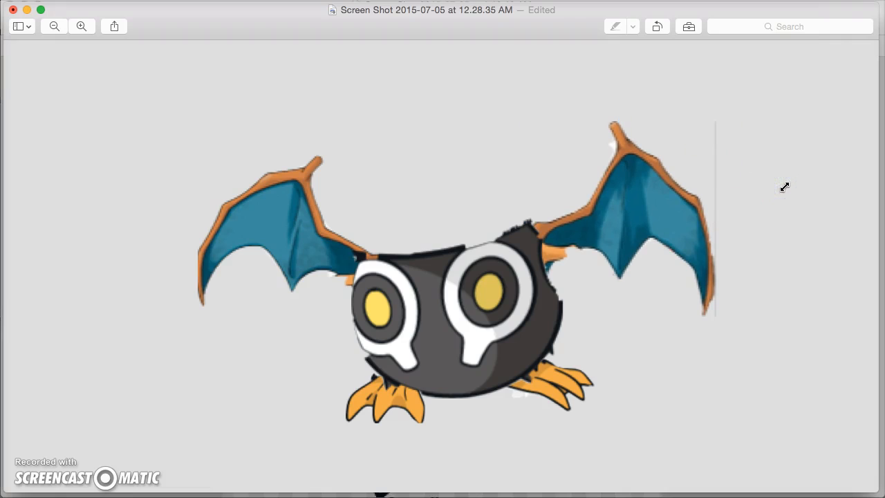
left_click(245, 236)
left_click_drag(196, 307, 181, 318)
left_click(70, 286)
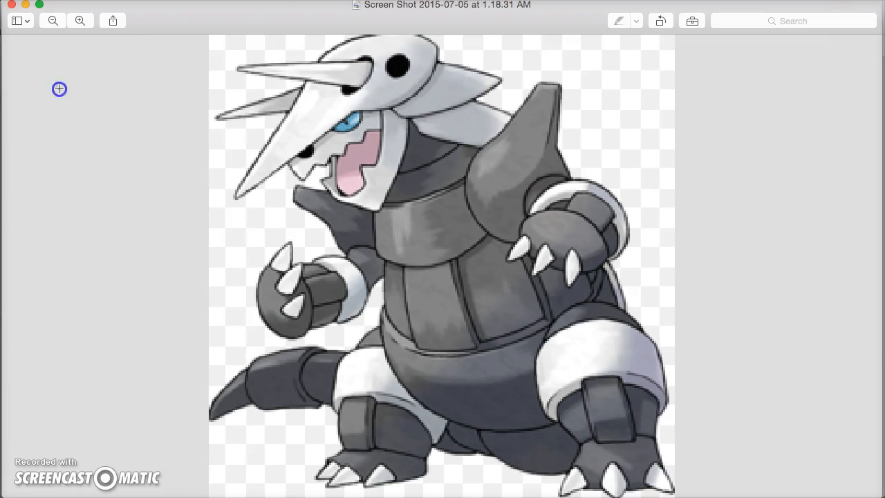
Step: In the Aggron picture, outline the head, including horns and jaw, with the Smart Lasso
left_click(691, 21)
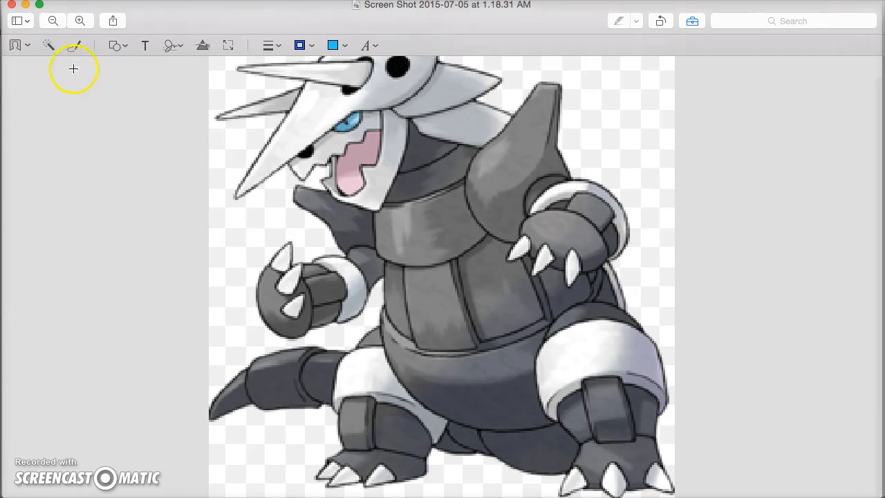
left_click(23, 48)
left_click(54, 105)
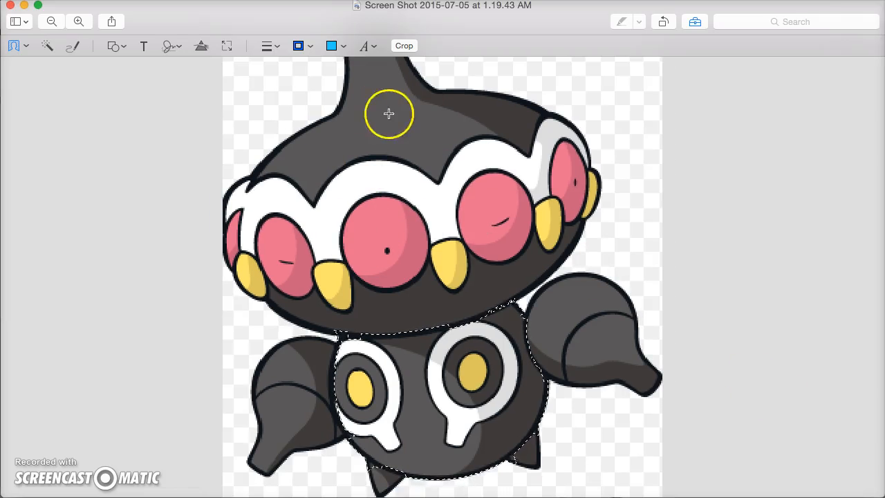
left_click(843, 257)
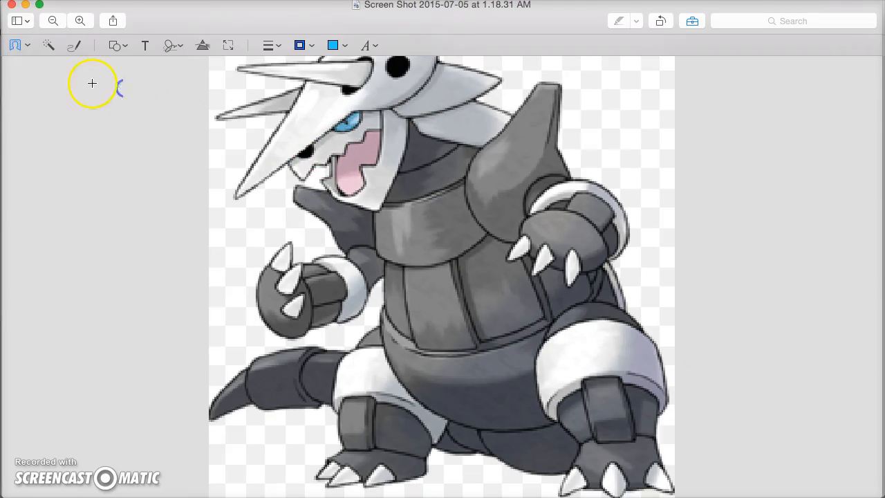
left_click(29, 44)
left_click(55, 104)
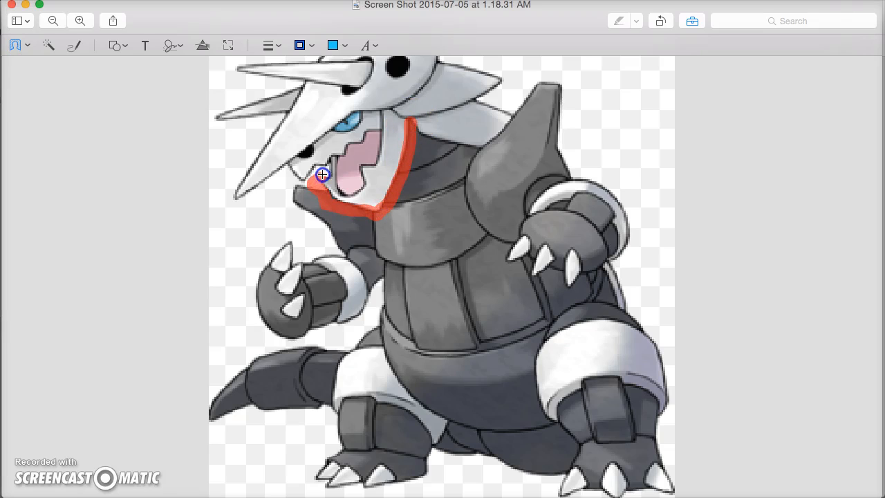
mouse_move(286, 172)
left_mouse_down()
mouse_move(240, 196)
mouse_move(239, 174)
mouse_move(282, 123)
mouse_move(227, 120)
mouse_move(270, 98)
mouse_move(260, 78)
mouse_move(290, 62)
mouse_move(375, 47)
mouse_move(478, 72)
left_mouse_up()
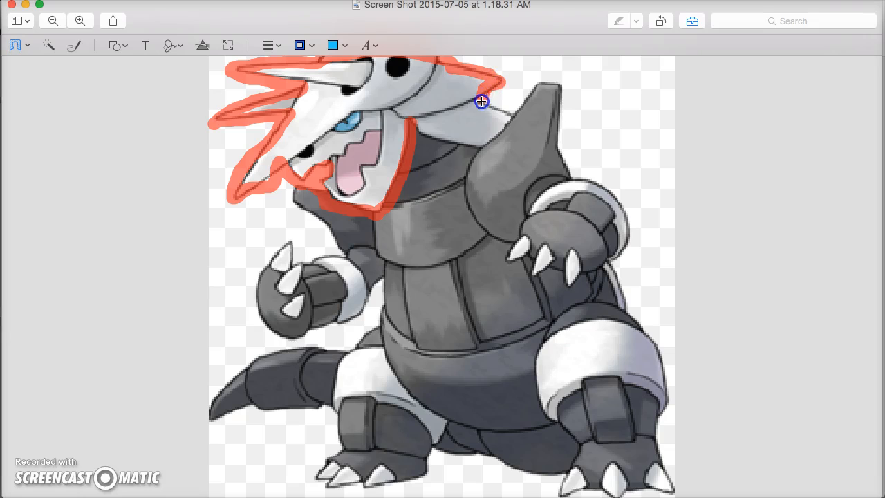
mouse_move(470, 147)
left_mouse_down()
mouse_move(410, 126)
mouse_move(406, 174)
left_mouse_up()
Step: In the Aggron picture, replace the selection with a new Smart Lasso outline around the entire head, including the crown, horns and jaw
scroll(408, 173, "up", 3)
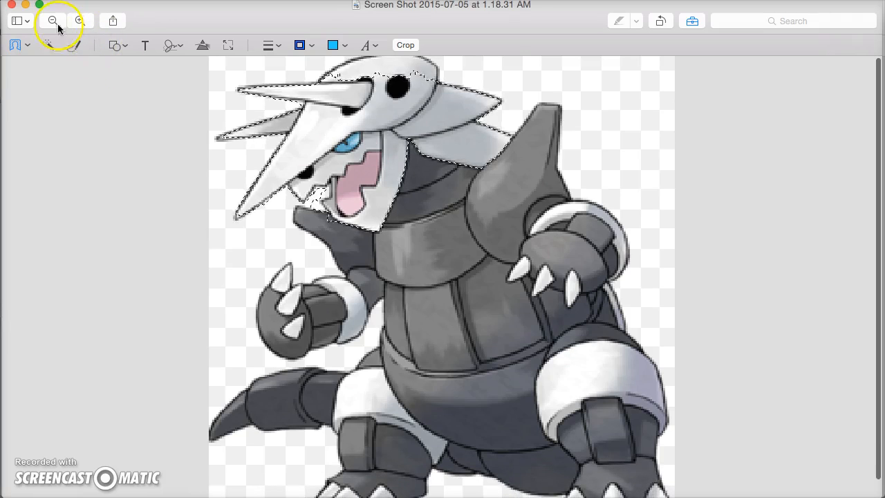
left_click(54, 22)
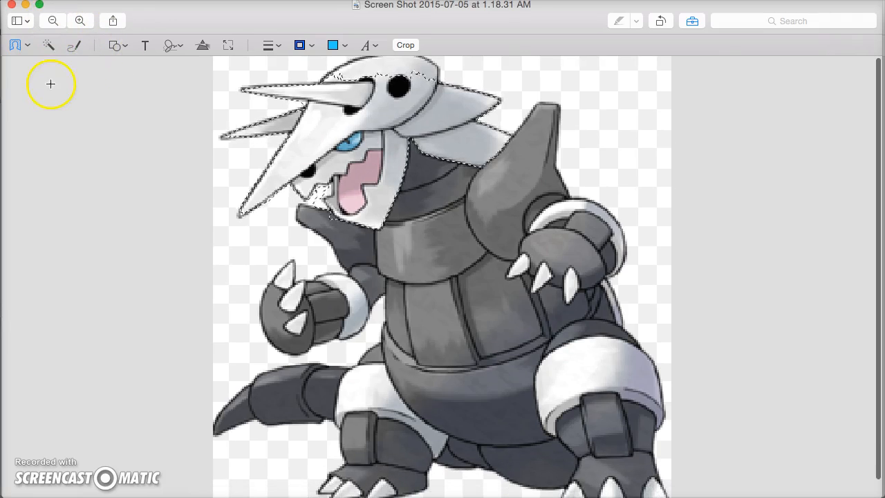
left_click(53, 21)
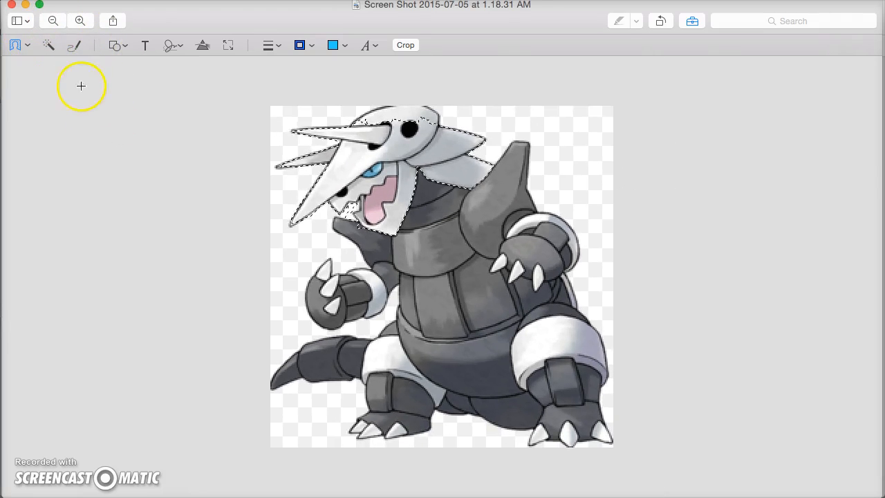
key("cmd+a")
left_click(23, 45)
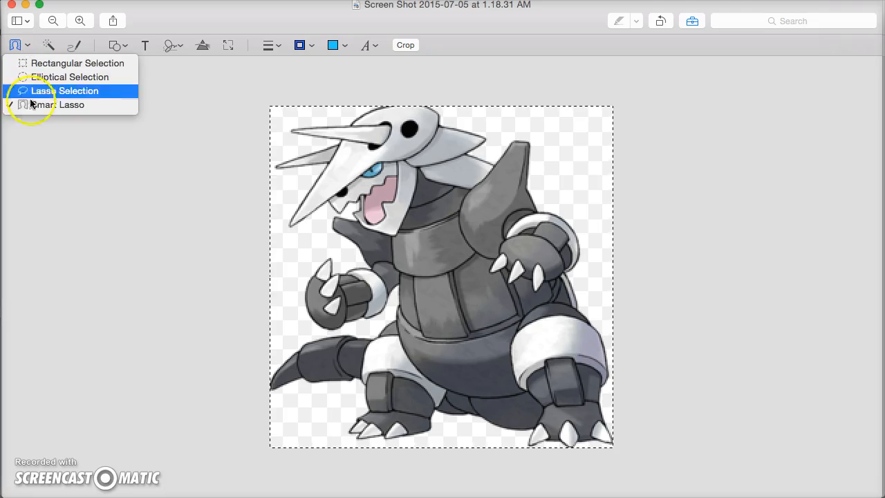
left_click(389, 196)
mouse_move(287, 214)
left_mouse_down()
mouse_move(307, 187)
mouse_move(289, 169)
mouse_move(336, 145)
mouse_move(300, 131)
mouse_move(432, 102)
mouse_move(490, 134)
mouse_move(454, 162)
mouse_move(413, 167)
left_mouse_up()
mouse_move(410, 205)
left_mouse_down()
mouse_move(396, 237)
mouse_move(360, 227)
left_mouse_up()
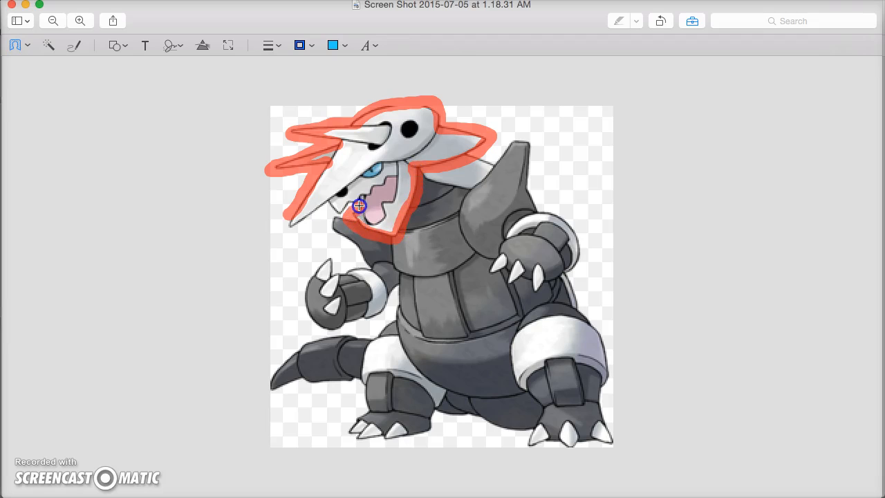
left_click_drag(326, 204, 290, 220)
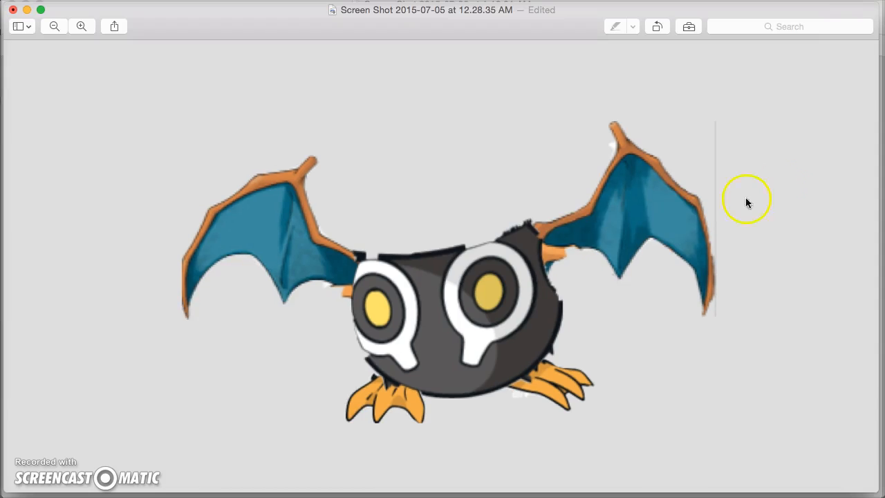
Step: Paste the Aggron head on the canvas, enlarge it and position it above the body between the wings
key("super+v")
left_click(446, 234)
left_click_drag(388, 214, 209, 101)
left_click_drag(348, 180, 404, 168)
left_click(769, 240)
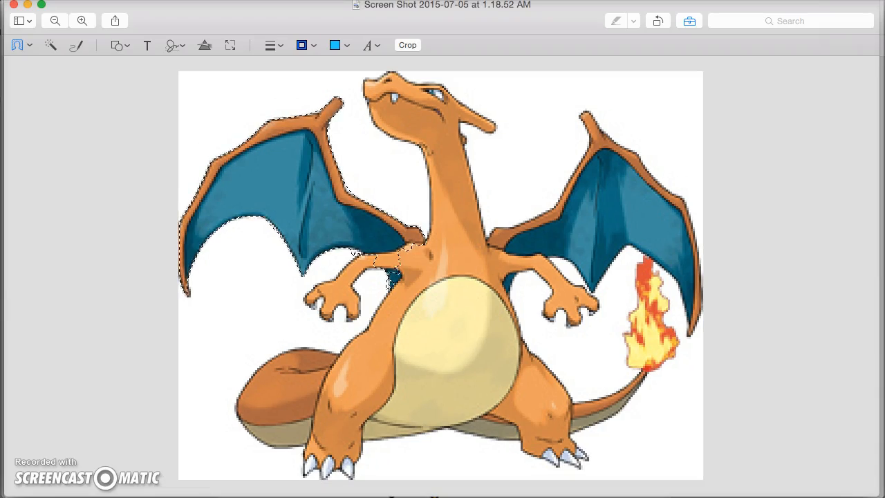
Step: In the Charizard picture, outline the neck with the Smart Lasso and paste it on the canvas, standing on top of the body
left_click(811, 257)
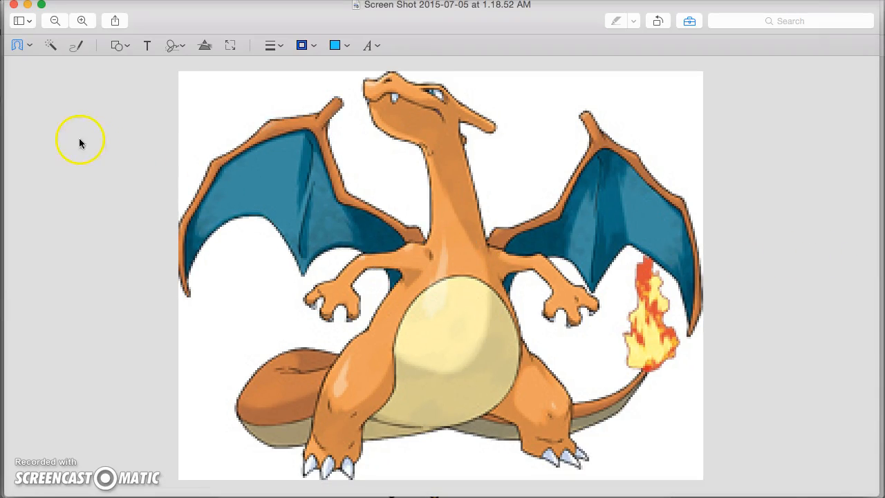
mouse_move(419, 146)
left_mouse_down()
mouse_move(466, 144)
mouse_move(480, 237)
mouse_move(424, 235)
mouse_move(428, 148)
mouse_move(414, 155)
left_mouse_up()
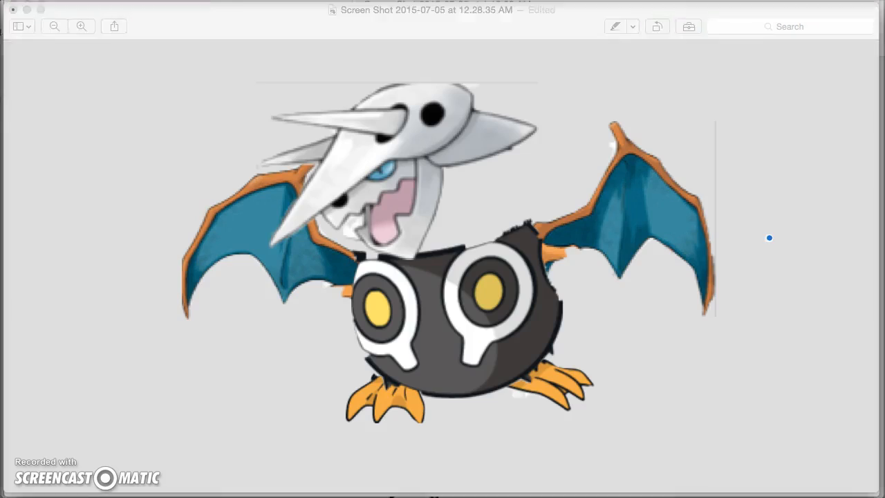
left_click_drag(519, 207, 516, 125)
left_click_drag(403, 232, 419, 229)
Step: Delete the head, nudge the neck onto the body, and paste the head again in front of the neck's upper end
left_click_drag(372, 197, 314, 180)
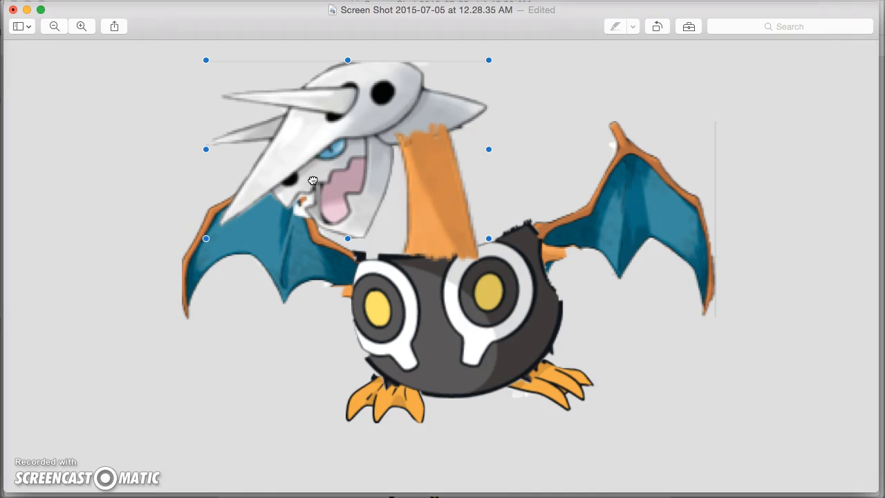
key("Delete")
left_click_drag(431, 203, 429, 214)
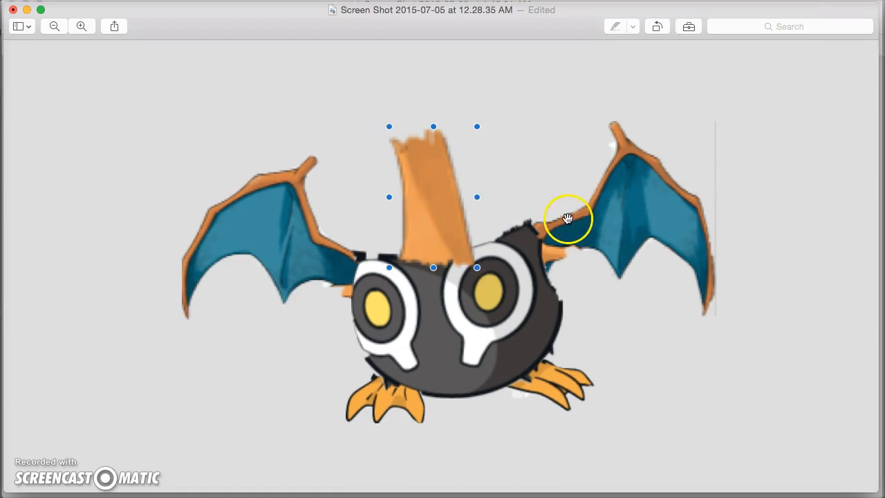
key("super+v")
left_click_drag(488, 237, 451, 189)
left_click_drag(390, 150, 408, 147)
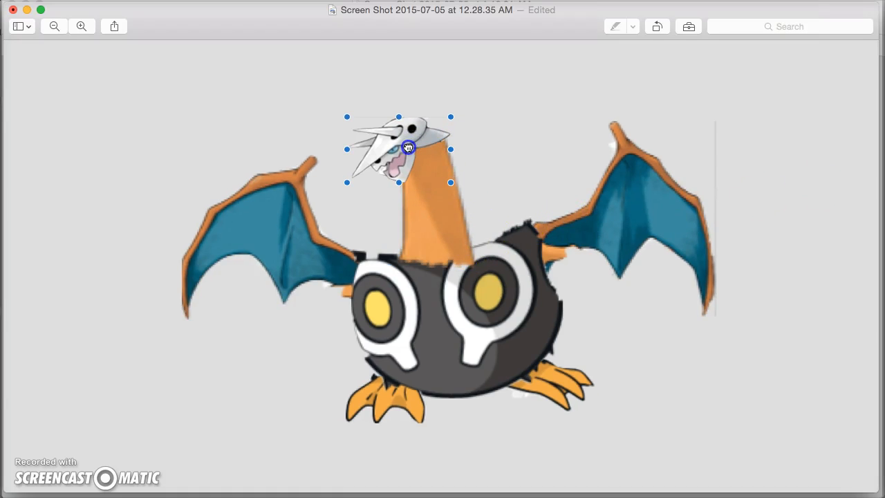
Step: Enlarge the newly pasted head and position it so the back of the jaw overlaps the neck
left_click_drag(347, 117, 388, 156)
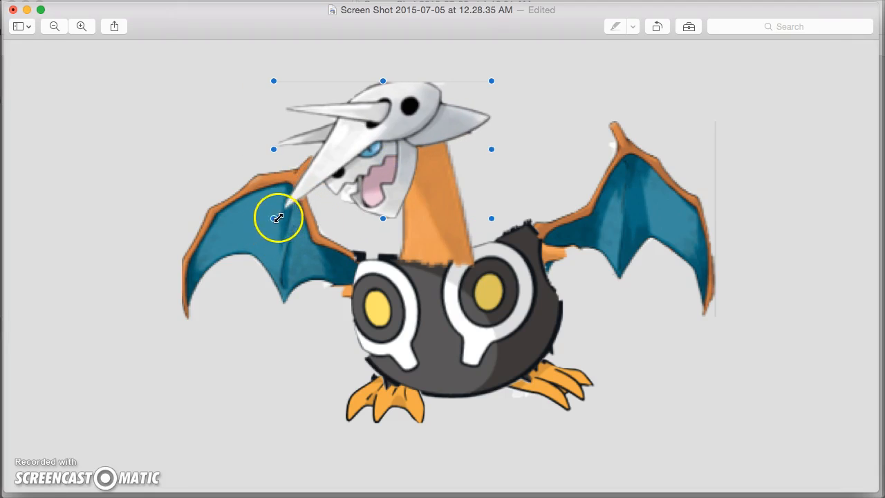
left_click_drag(276, 218, 257, 228)
mouse_move(386, 194)
left_mouse_down()
mouse_move(393, 186)
mouse_move(383, 192)
left_mouse_up()
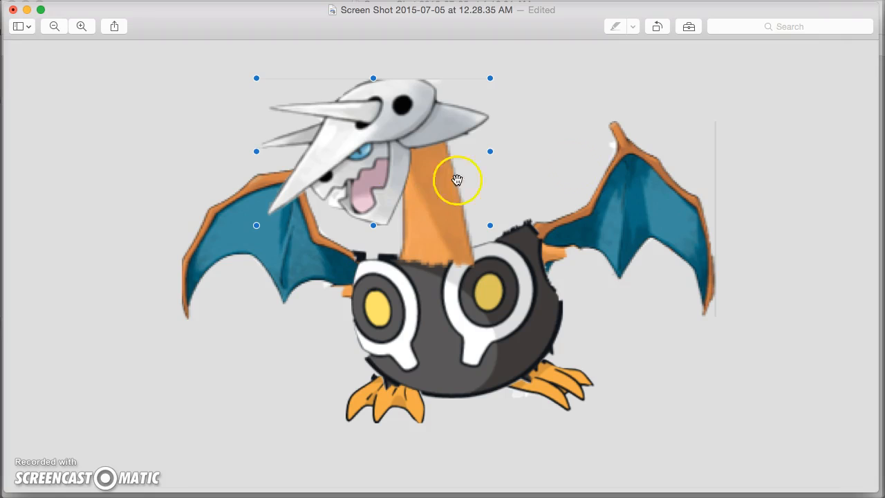
left_click_drag(257, 81, 237, 73)
mouse_move(346, 156)
left_mouse_down()
mouse_move(355, 174)
mouse_move(344, 173)
mouse_move(361, 162)
left_mouse_up()
left_click(106, 177)
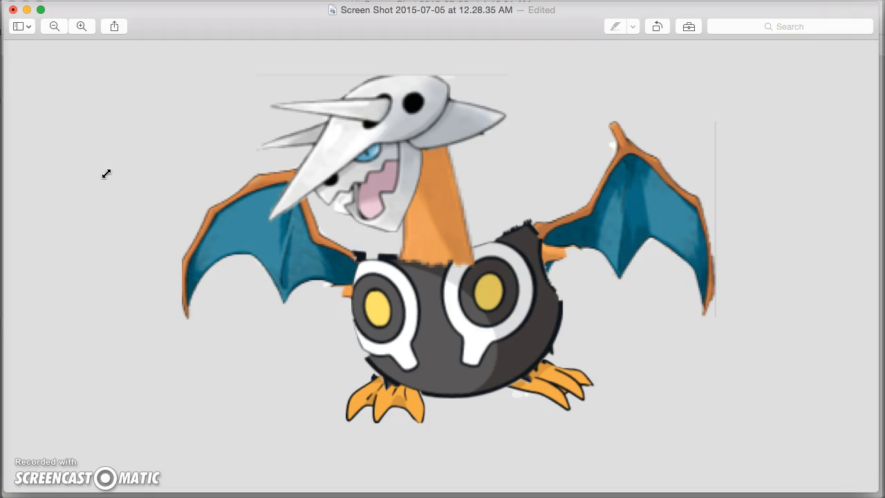
Step: Enlarge the head slightly further and move it up so the jaw sits clear above the body
left_click(378, 177)
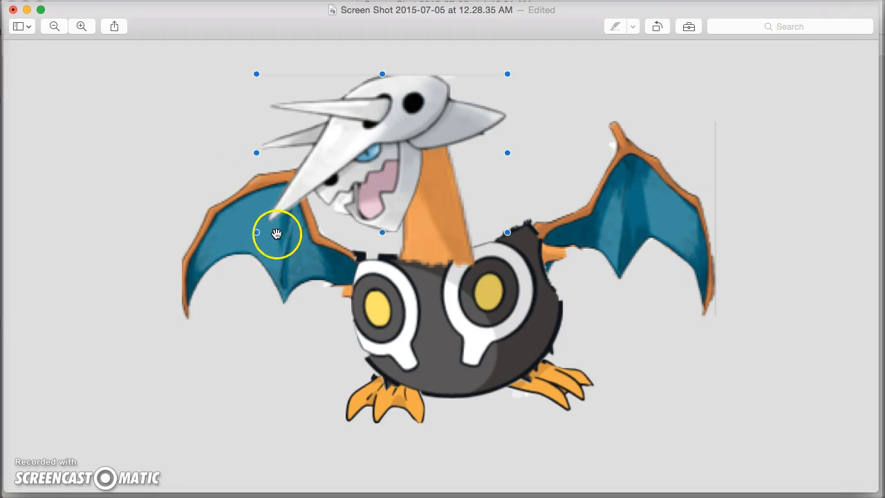
left_click_drag(257, 234, 245, 241)
mouse_move(356, 215)
left_mouse_down()
mouse_move(381, 218)
mouse_move(361, 214)
left_mouse_up()
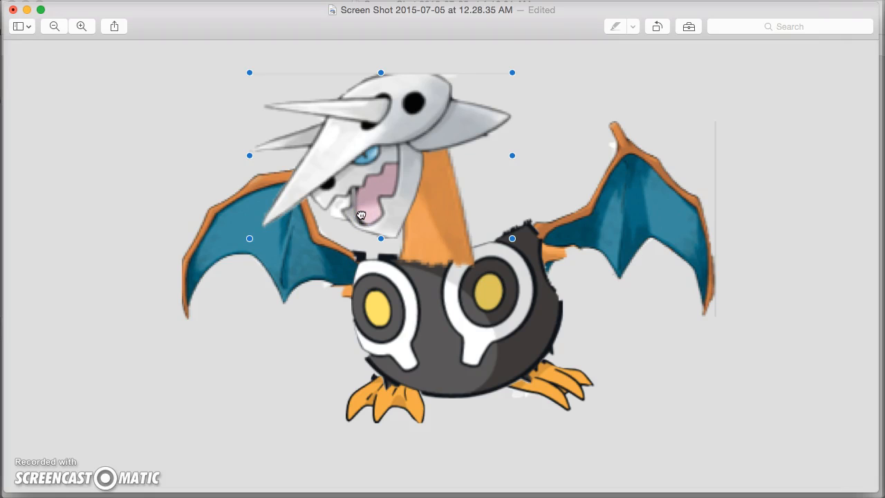
left_click(132, 184)
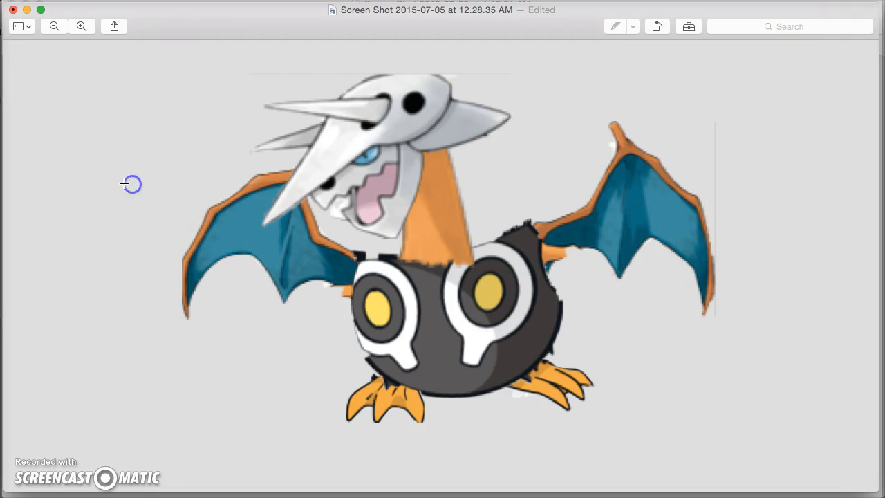
left_click(336, 185)
left_click_drag(246, 242, 237, 246)
mouse_move(325, 217)
left_mouse_down()
mouse_move(347, 222)
mouse_move(337, 226)
left_mouse_up()
left_click(45, 193)
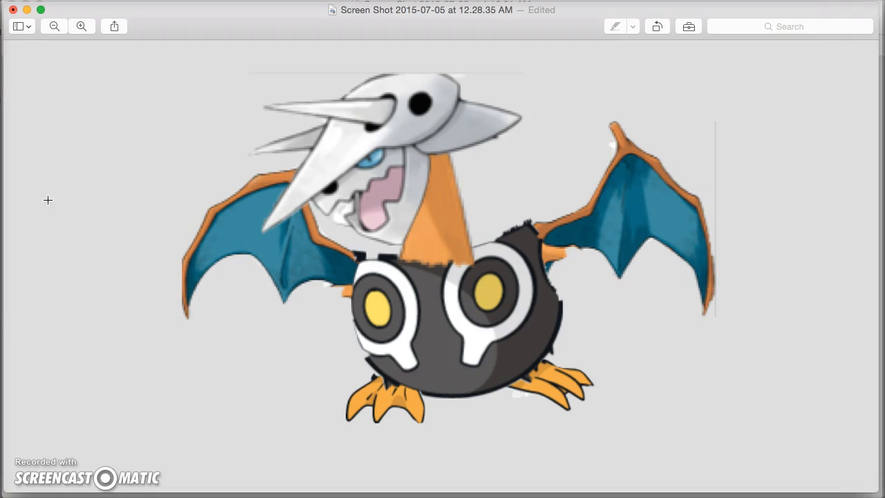
mouse_move(327, 203)
left_mouse_down()
mouse_move(340, 191)
mouse_move(325, 192)
left_mouse_up()
left_click_drag(325, 191, 320, 190)
left_click(111, 204)
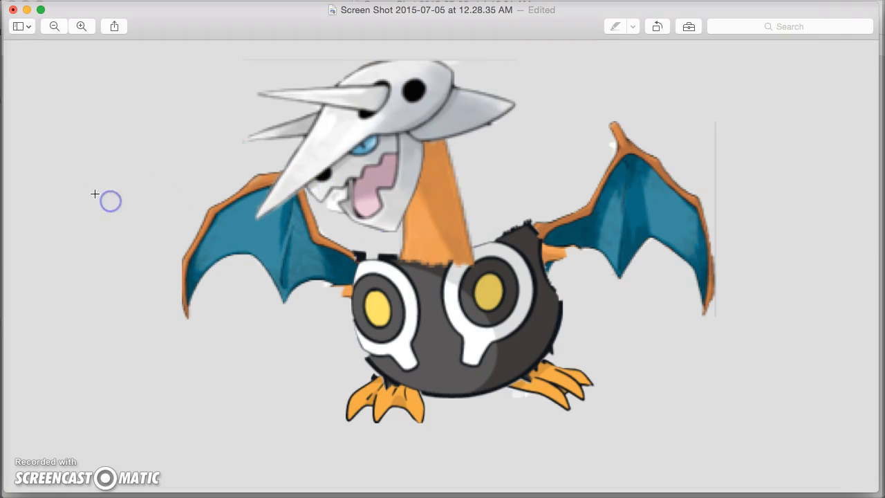
Step: Delete the body from the canvas and outline the Claydol picture's lower body again with the Smart Lasso, excluding the arms
left_click(443, 292)
mouse_move(438, 294)
left_mouse_down()
mouse_move(438, 304)
mouse_move(434, 292)
left_mouse_up()
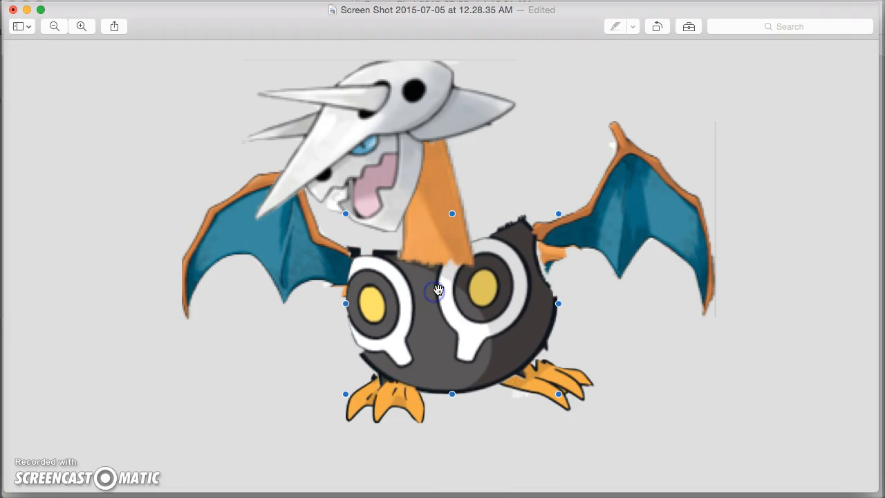
key("BackSpace")
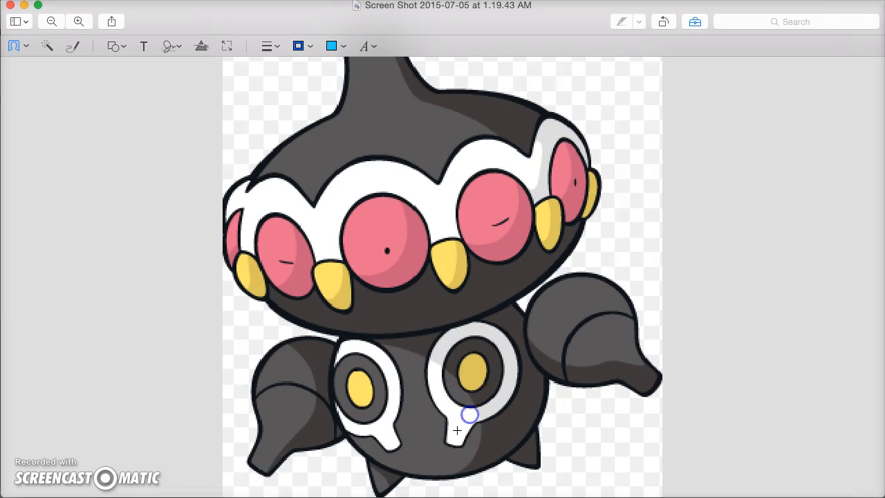
mouse_move(335, 341)
left_mouse_down()
mouse_move(504, 305)
mouse_move(537, 351)
left_mouse_up()
left_click_drag(542, 389, 540, 428)
mouse_move(517, 457)
left_mouse_down()
mouse_move(463, 471)
mouse_move(370, 461)
left_mouse_up()
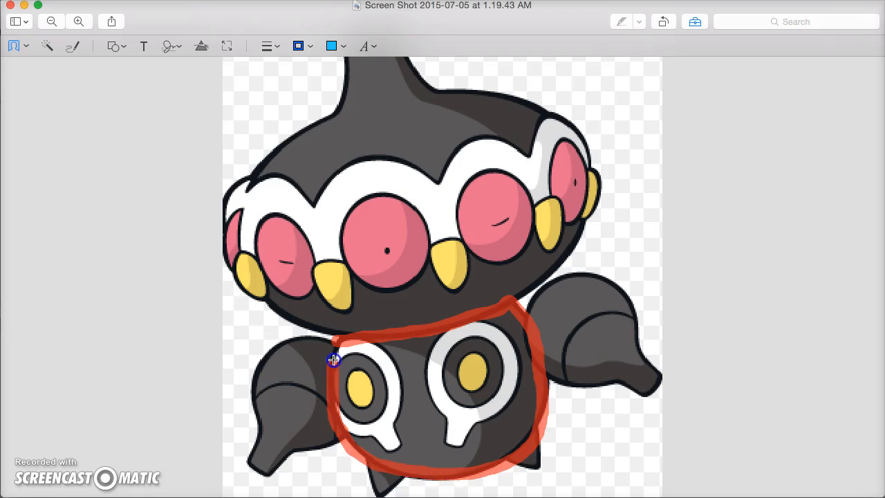
left_click_drag(335, 346, 336, 350)
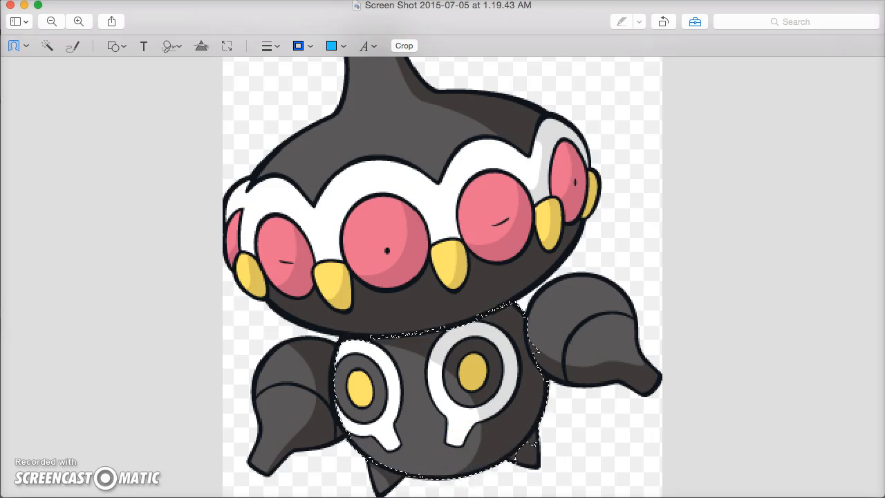
Step: Paste the new body on the canvas and scale it to fit between the wings, covering the neck's base and the tops of the feet
key("super+grave")
key("super+v")
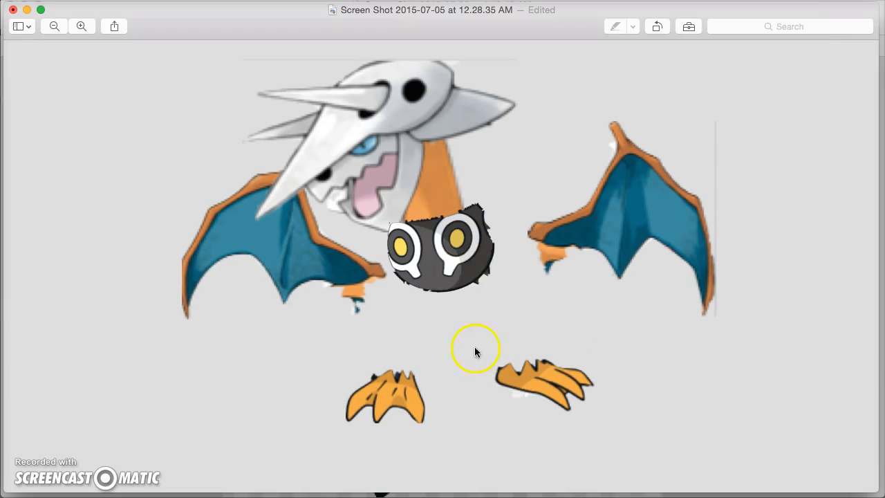
left_click(476, 265)
left_click_drag(495, 292, 668, 438)
left_click_drag(567, 361, 486, 314)
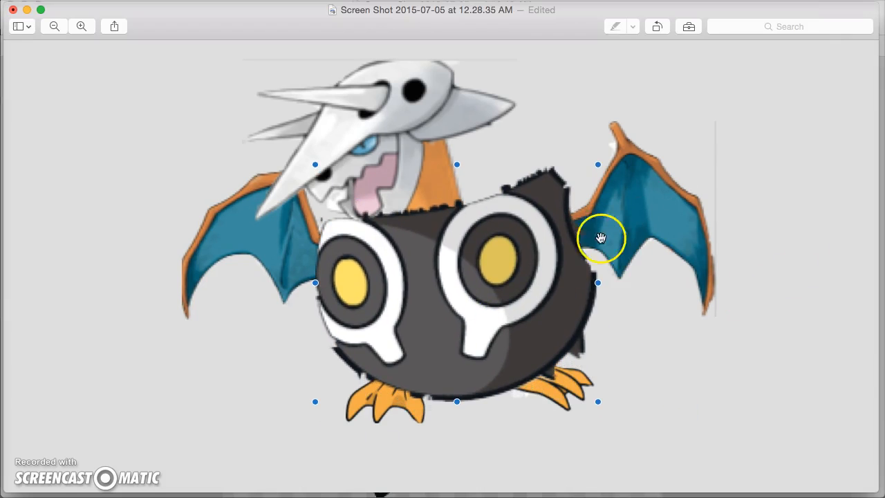
left_click_drag(603, 165, 537, 210)
mouse_move(493, 270)
left_mouse_down()
mouse_move(509, 256)
mouse_move(506, 269)
left_mouse_up()
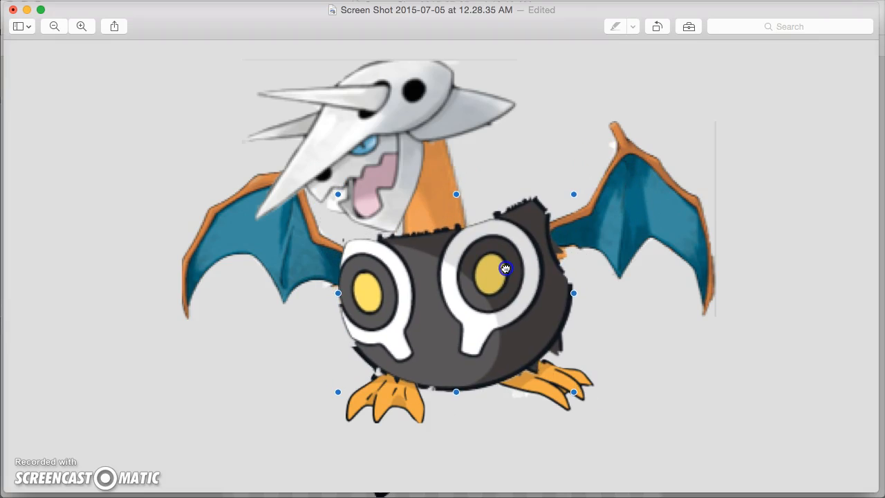
left_click_drag(571, 194, 561, 203)
left_click_drag(502, 266, 503, 269)
left_click(699, 373)
Step: Lower the body slightly, shift the neck a little to the right, and set the head back over the neck's upper end
mouse_move(435, 231)
left_mouse_down()
mouse_move(438, 223)
mouse_move(433, 238)
left_mouse_up()
left_click_drag(433, 188, 416, 178)
mouse_move(432, 220)
left_mouse_down()
mouse_move(439, 217)
mouse_move(432, 229)
left_mouse_up()
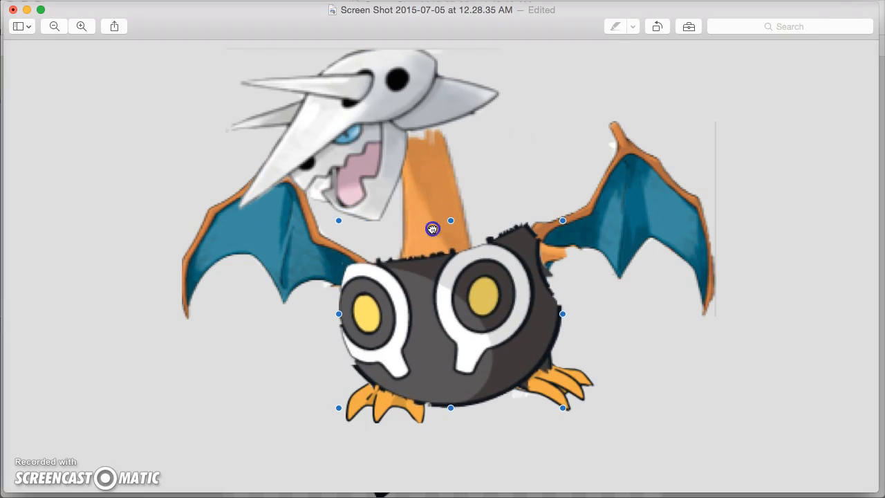
left_click_drag(348, 152, 148, 139)
left_click_drag(445, 182, 449, 179)
left_click_drag(193, 124, 425, 138)
left_click(123, 161)
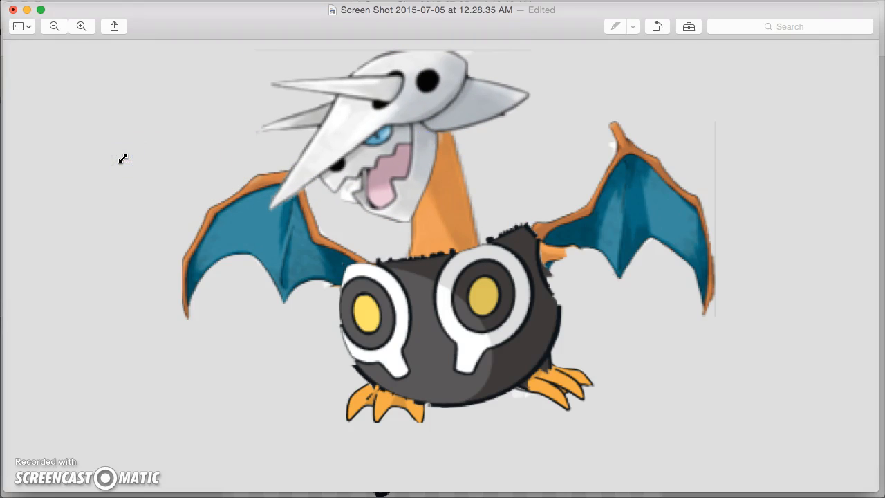
Step: Move both feet slightly down and raise the body a little so more of the feet shows beneath it
left_click_drag(377, 414, 376, 424)
left_click_drag(556, 406, 583, 393)
left_click_drag(393, 434, 391, 429)
left_click(245, 392)
left_click_drag(502, 374, 469, 359)
left_click(250, 400)
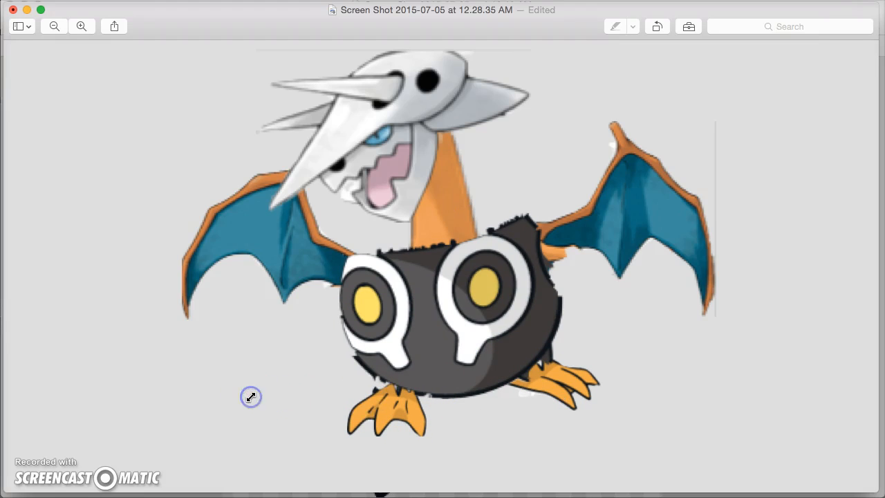